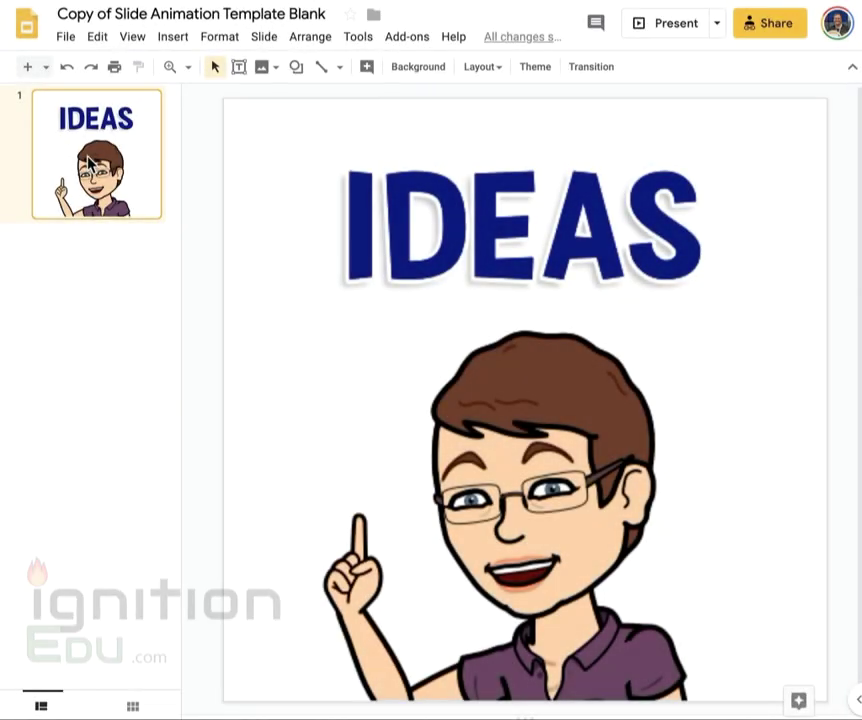
- Duplicate the IDEAS slide and select the character image on the new slide 2
right_click(90, 163)
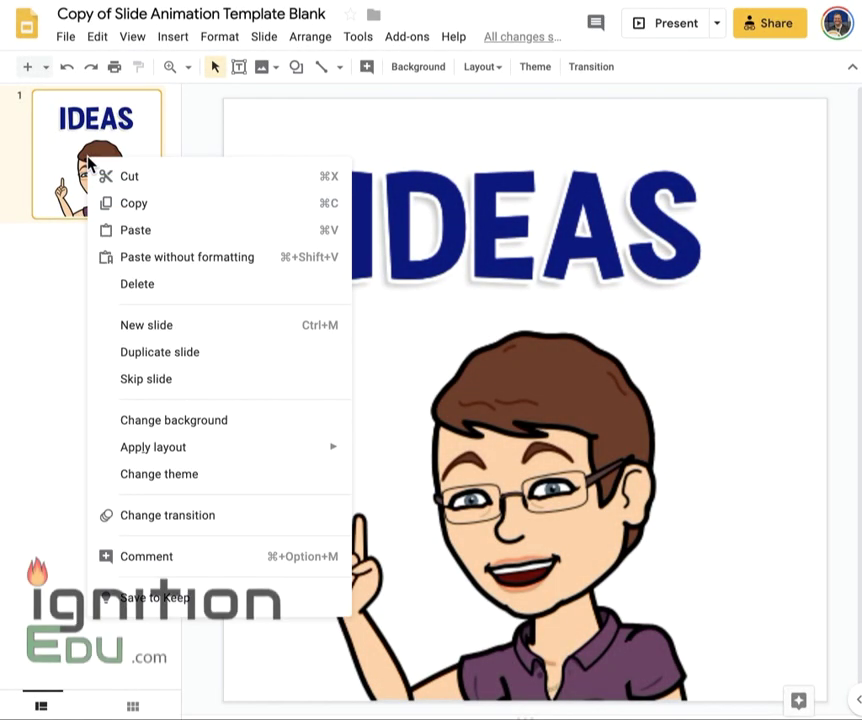
left_click(131, 352)
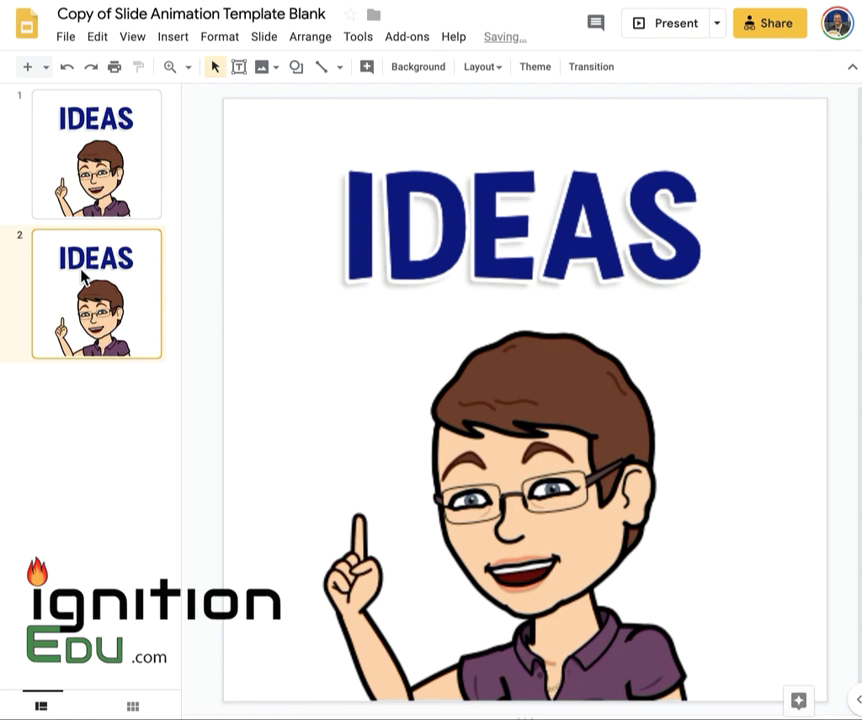
left_click(530, 446)
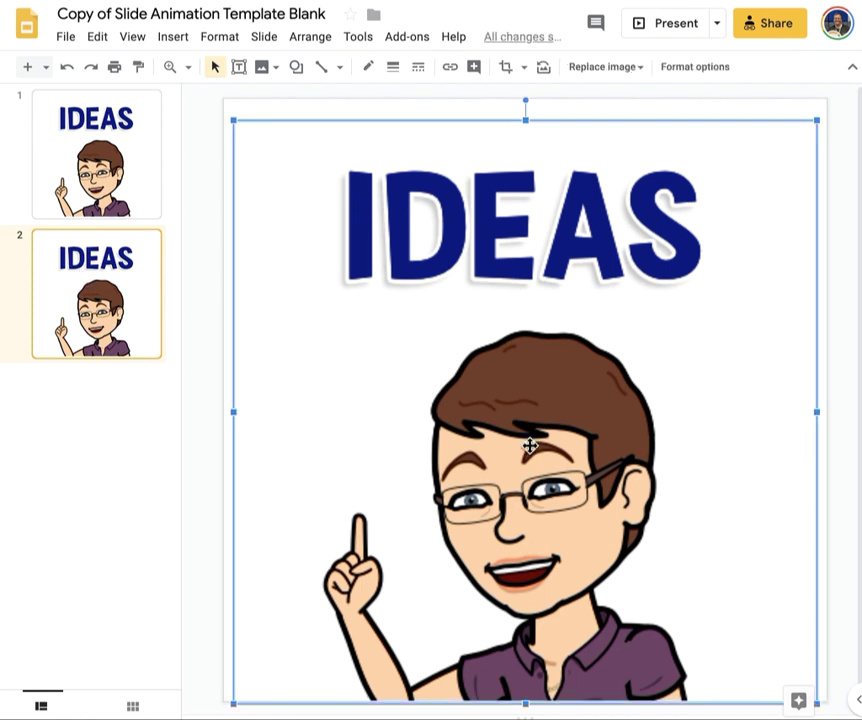
- Copy and paste the character image, nudging the copy up and left onto the original
right_click(530, 452)
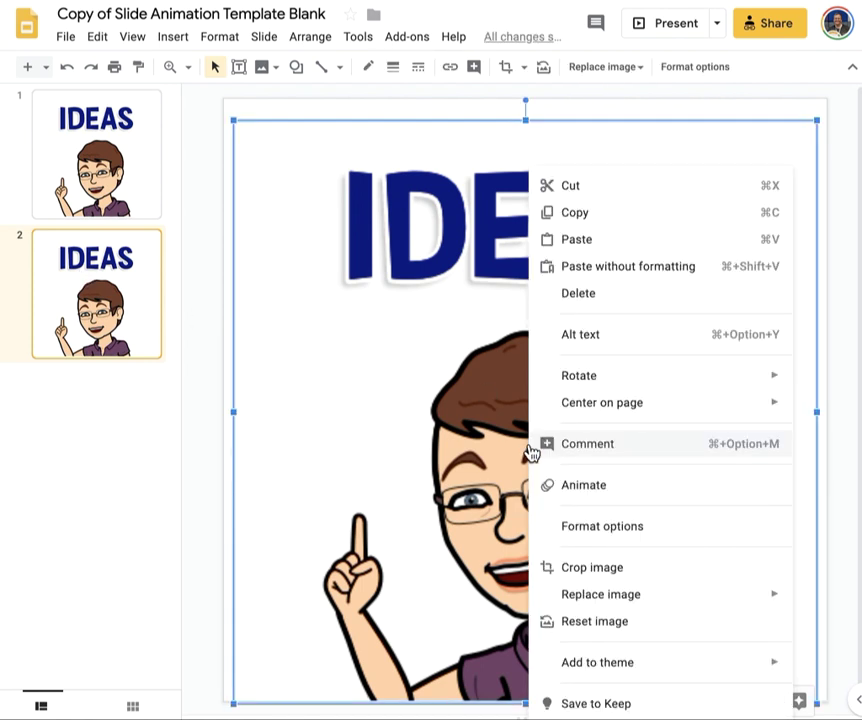
left_click(592, 213)
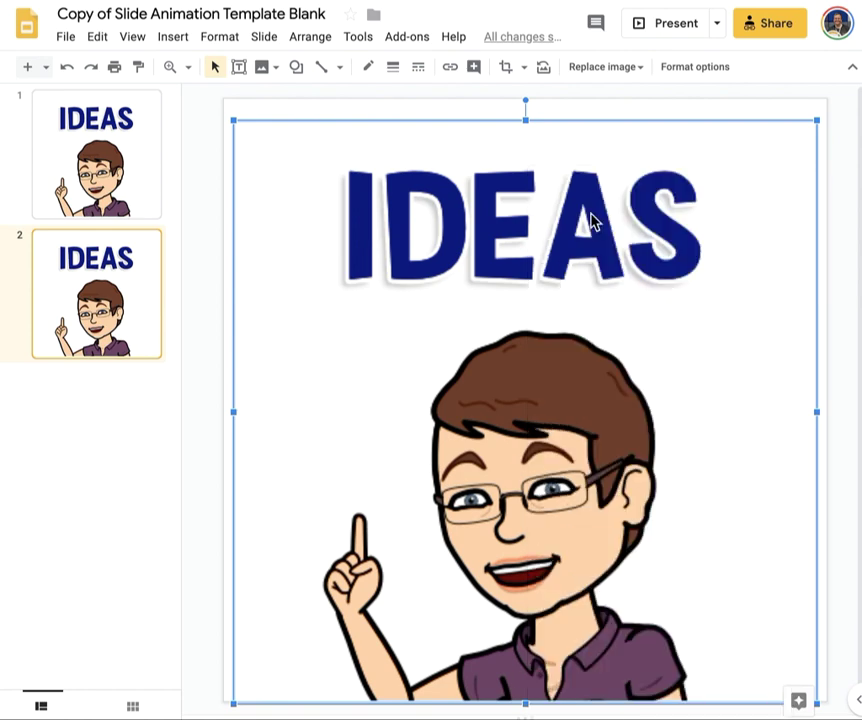
right_click(535, 373)
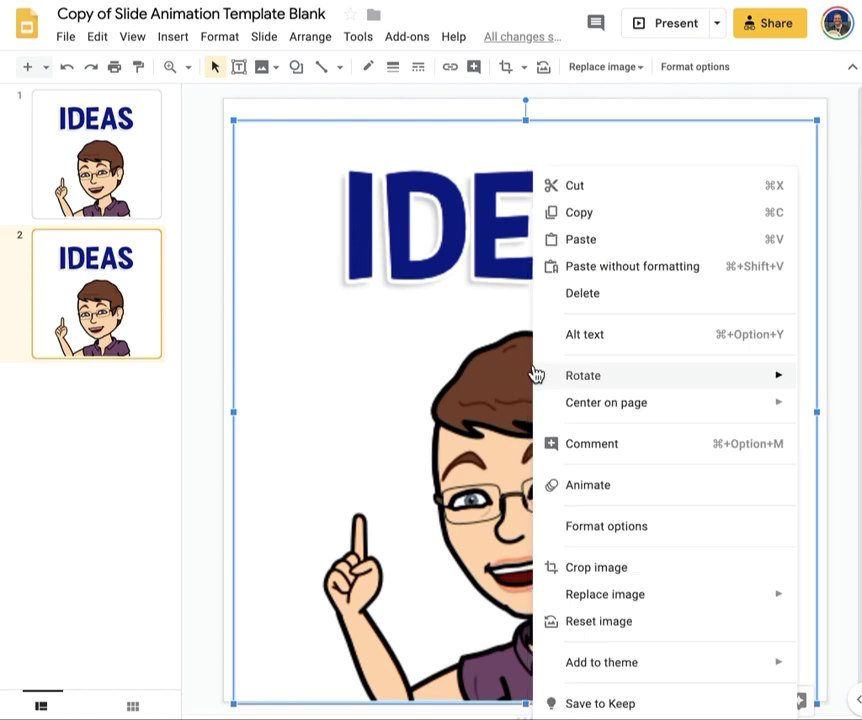
left_click(586, 239)
key("Up")
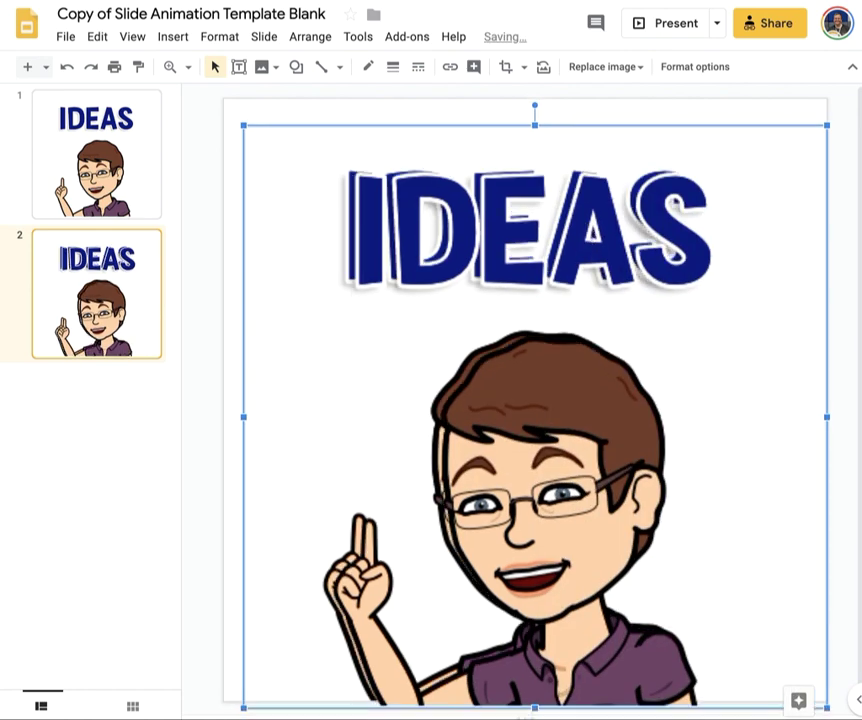
key("Up")
key("Left")
key("Left")
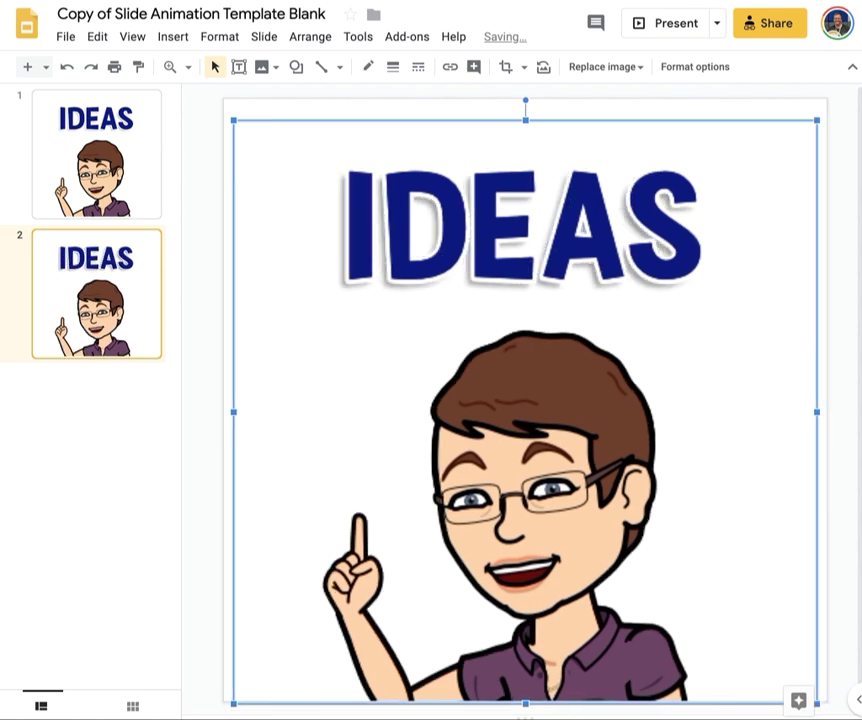
double_click(593, 395)
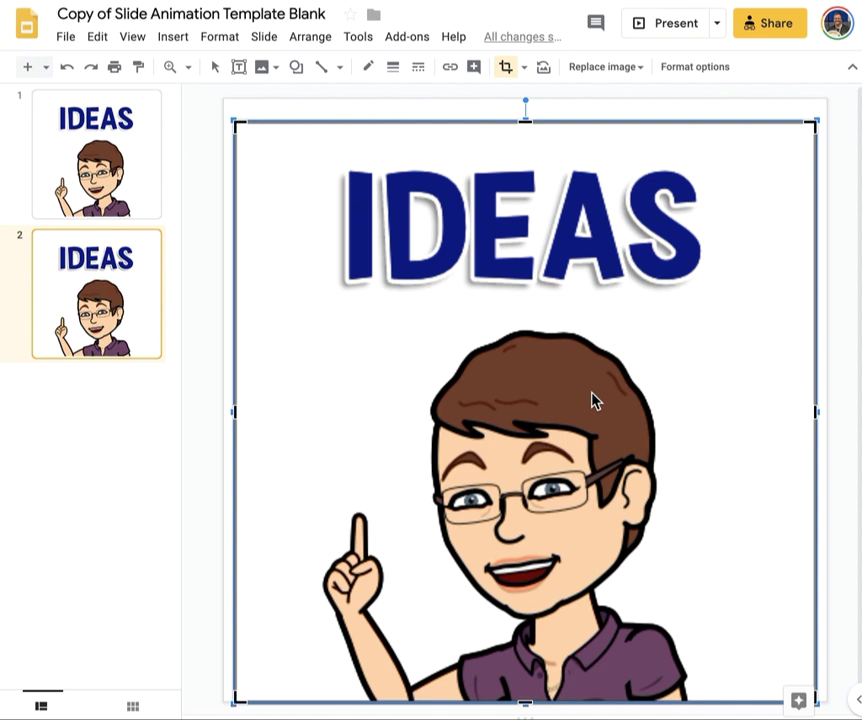
- Crop the pasted copy's right, top and left edges in around the raised pointing hand
mouse_move(816, 412)
left_mouse_down()
mouse_move(468, 454)
mouse_move(412, 451)
left_mouse_up()
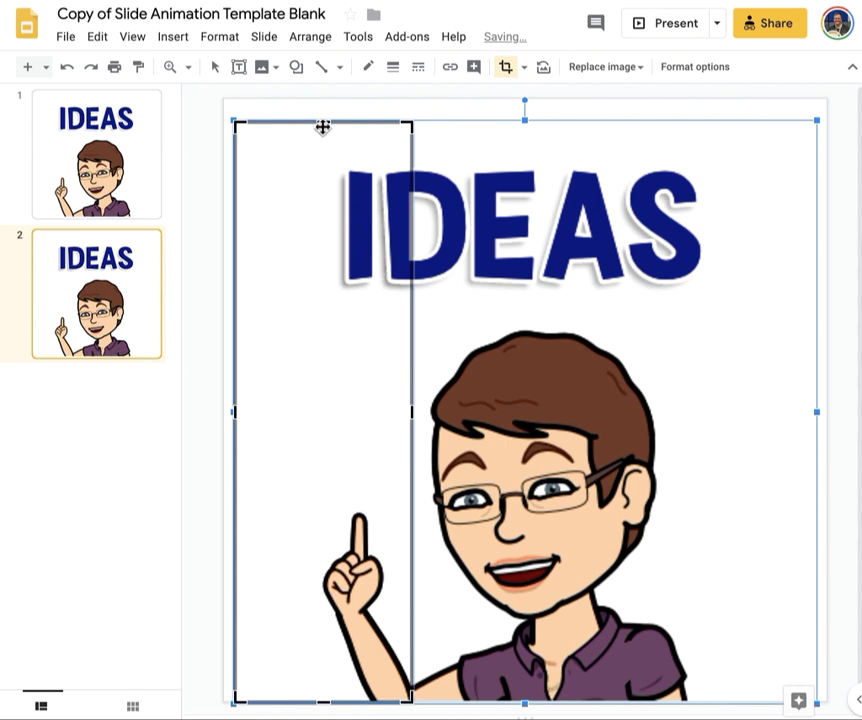
left_click_drag(323, 122, 316, 506)
left_click_drag(234, 607, 319, 612)
key("Return")
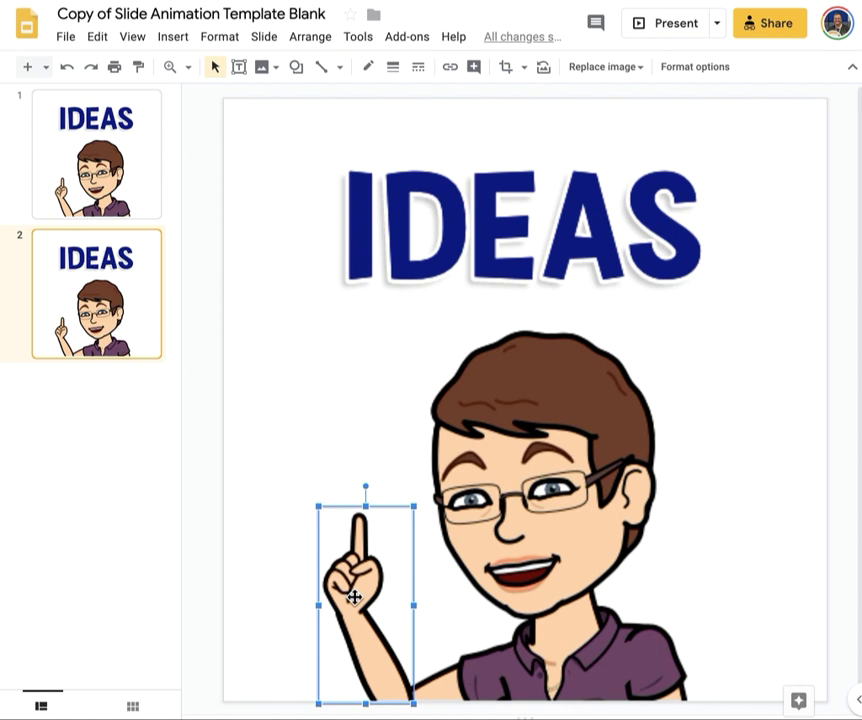
- Rotate the cropped hand leftward and move it down-left into position
left_click(100, 195)
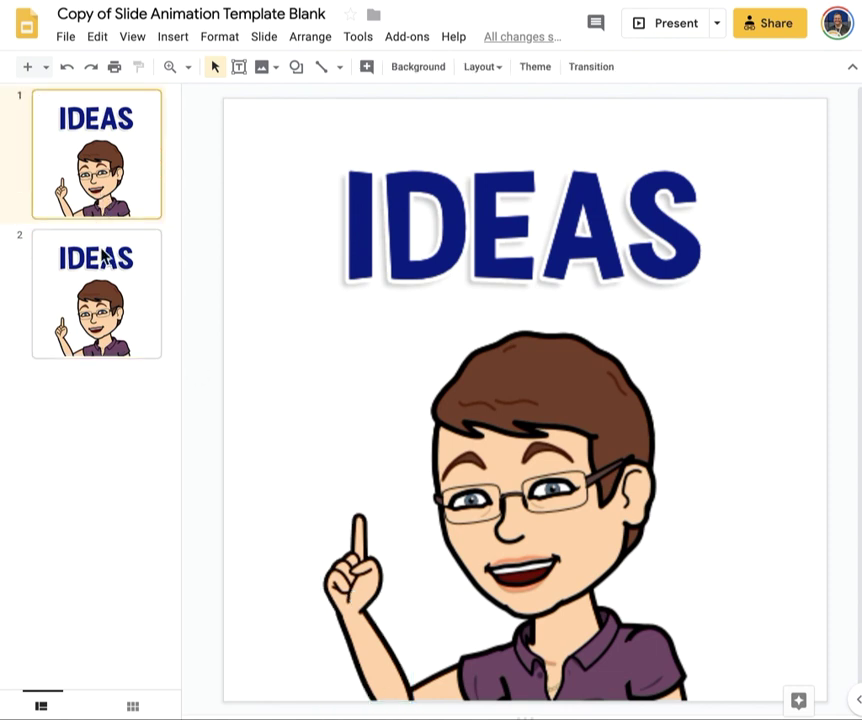
left_click(103, 311)
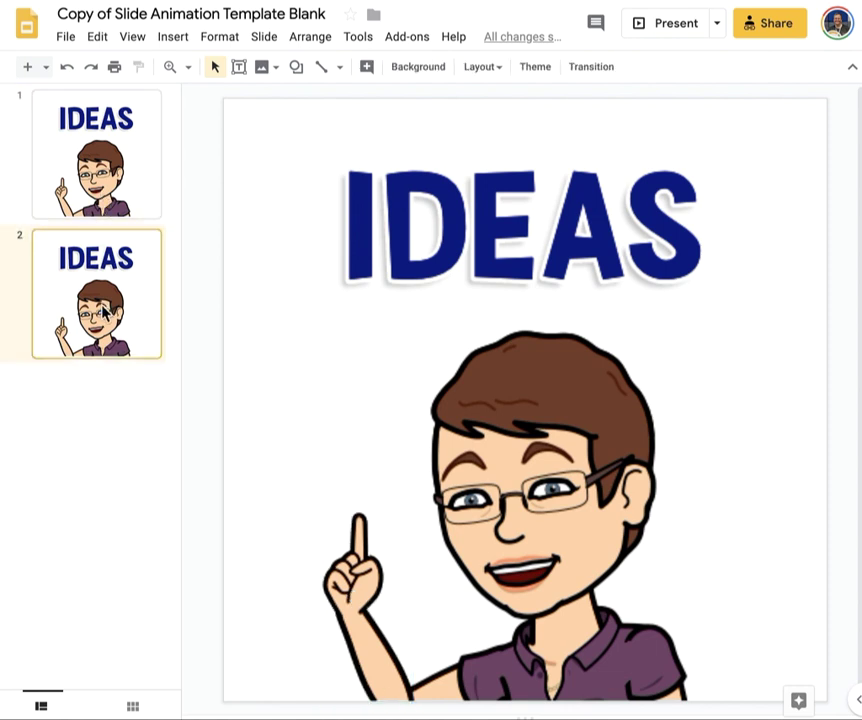
left_click(361, 600)
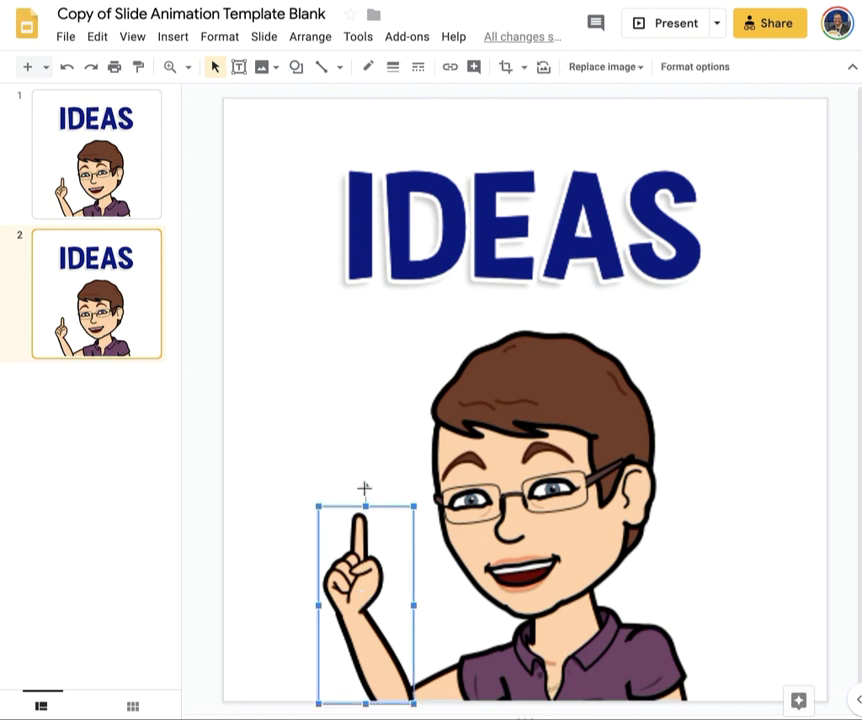
left_click_drag(364, 488, 293, 510)
left_click_drag(379, 635, 335, 678)
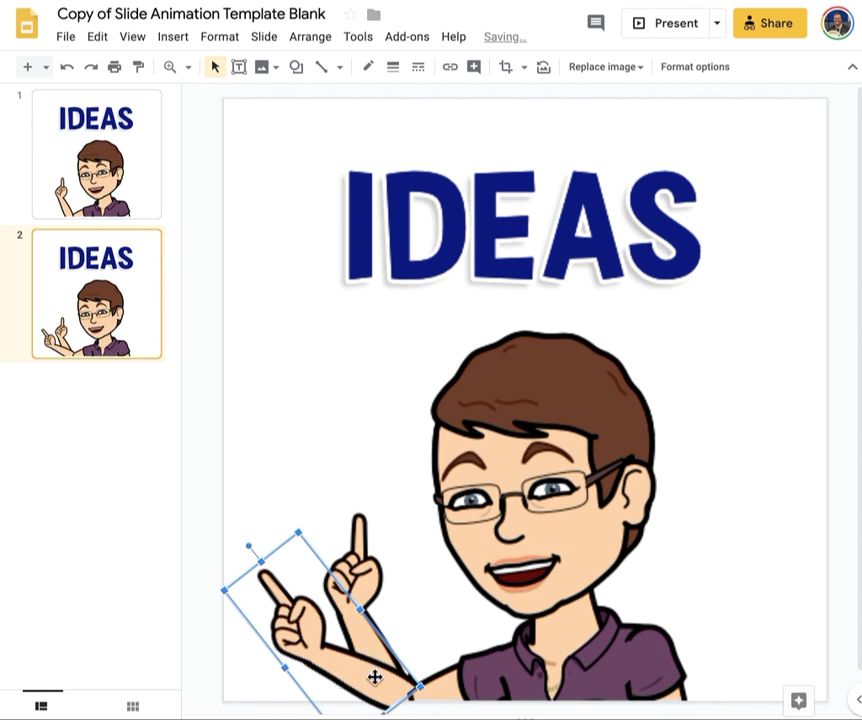
left_click_drag(375, 677, 363, 679)
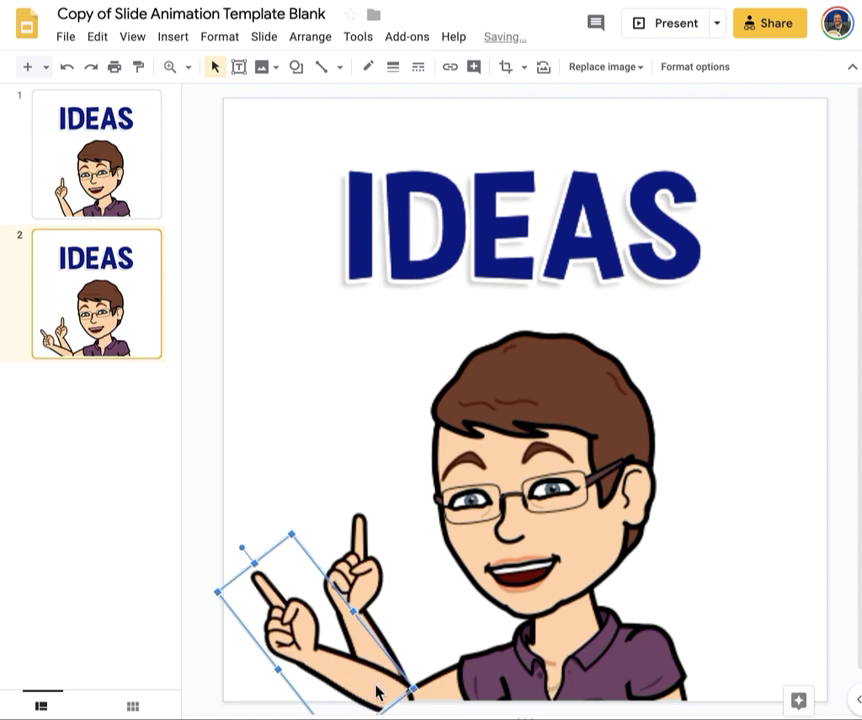
- Bring the full character image to the front, layered above the tilted hand
left_click(362, 579)
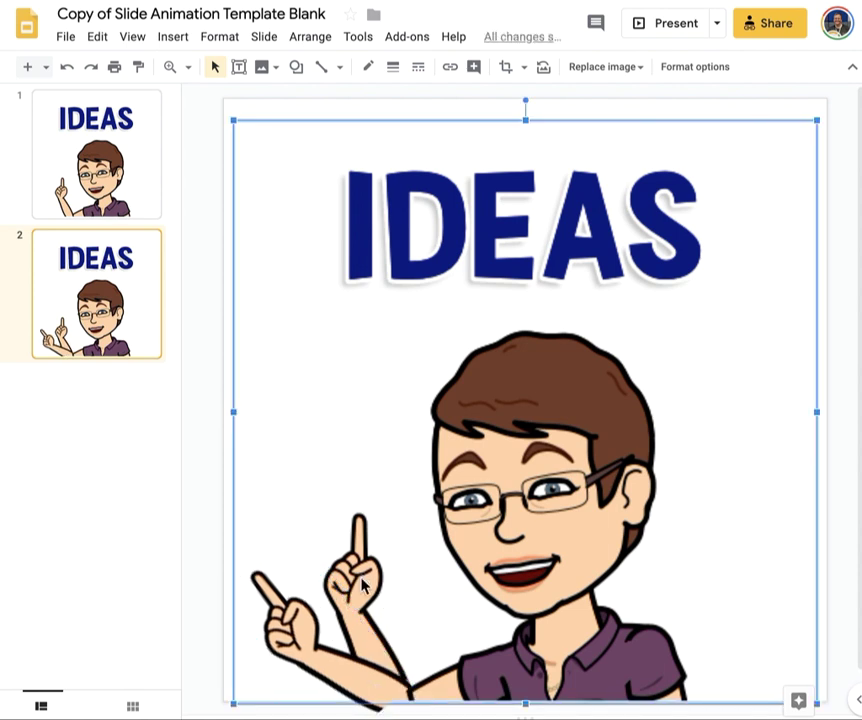
right_click(361, 582)
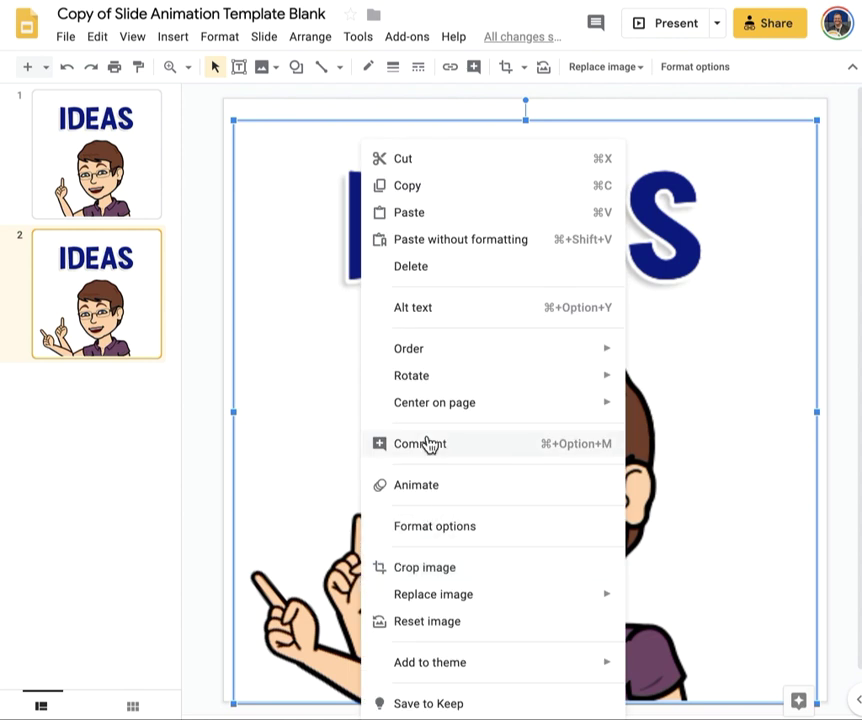
mouse_move(424, 350)
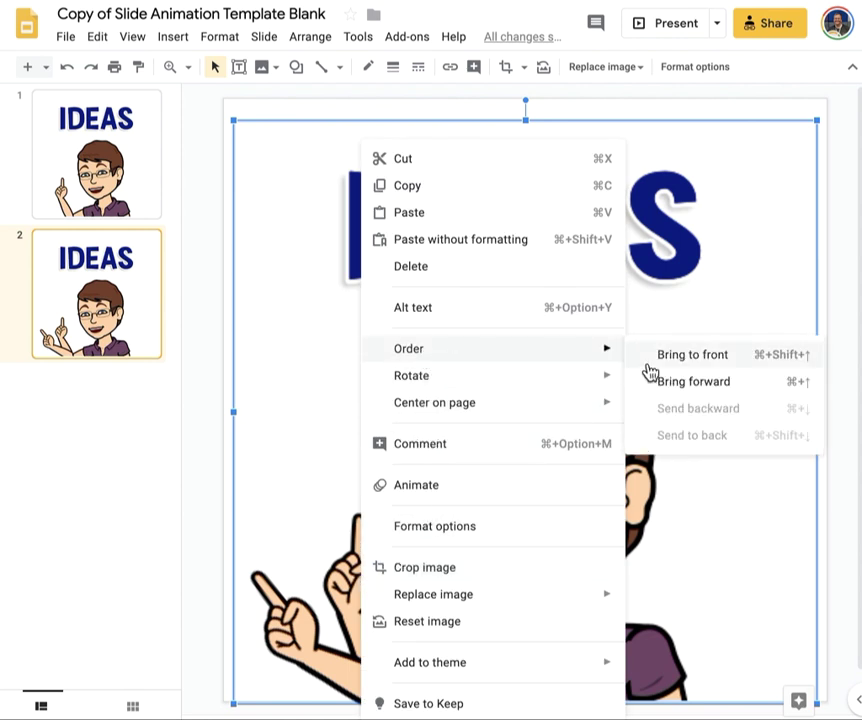
left_click(693, 357)
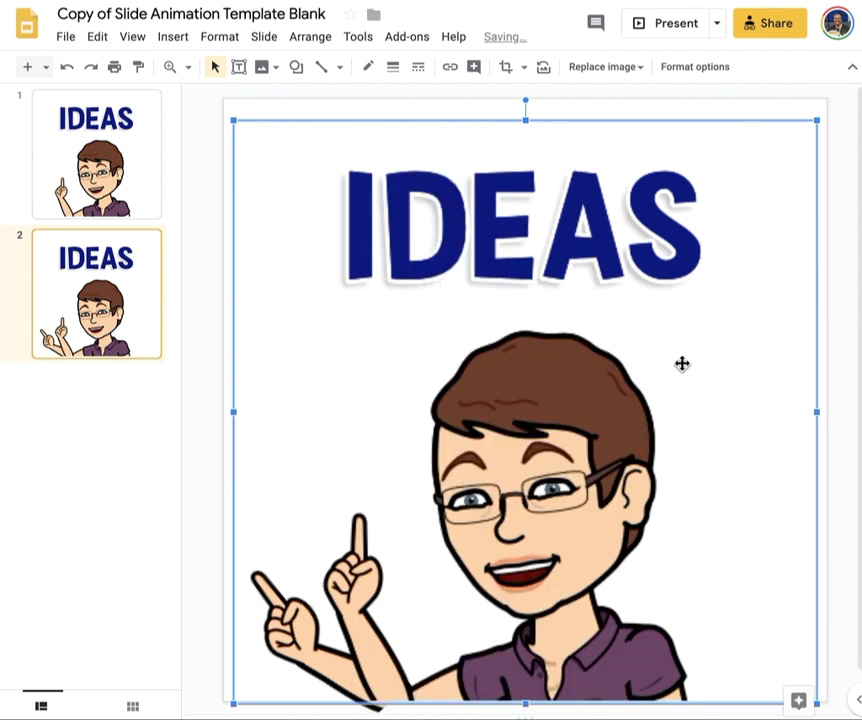
double_click(364, 607)
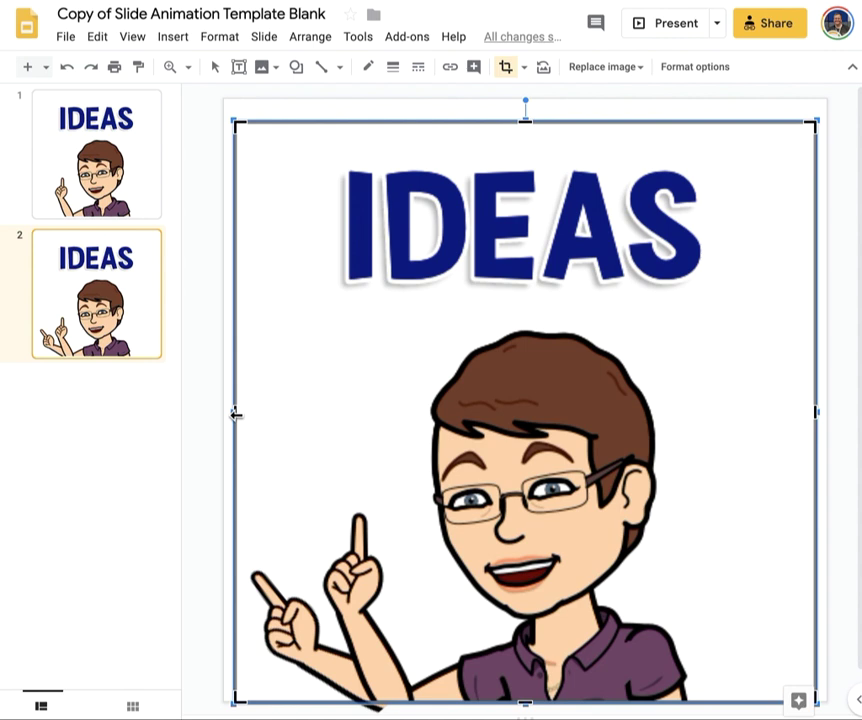
- Crop the character image's left side and trim the IDEAS title off its top
left_click_drag(235, 414, 413, 443)
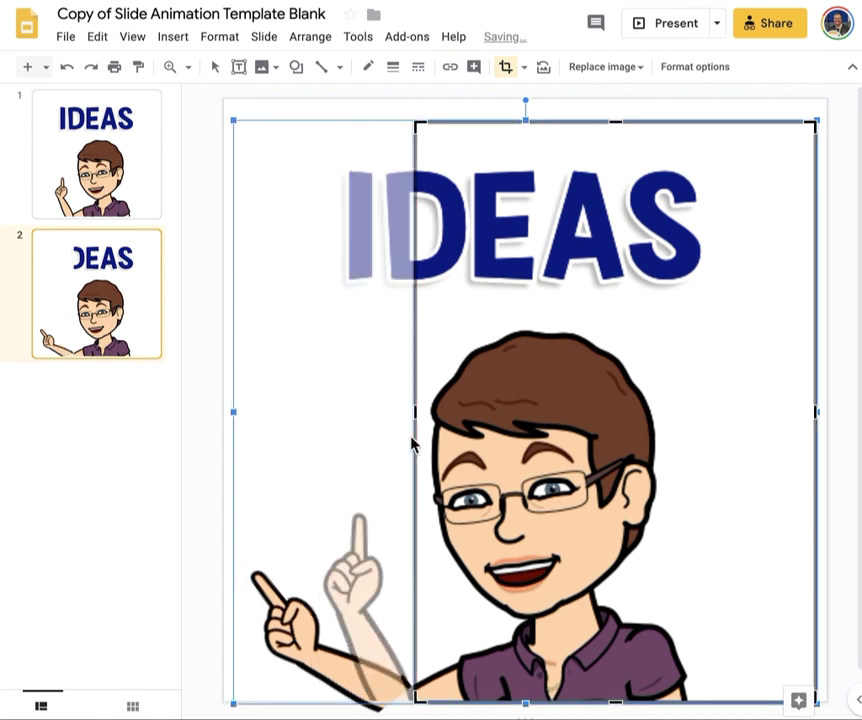
key("Return")
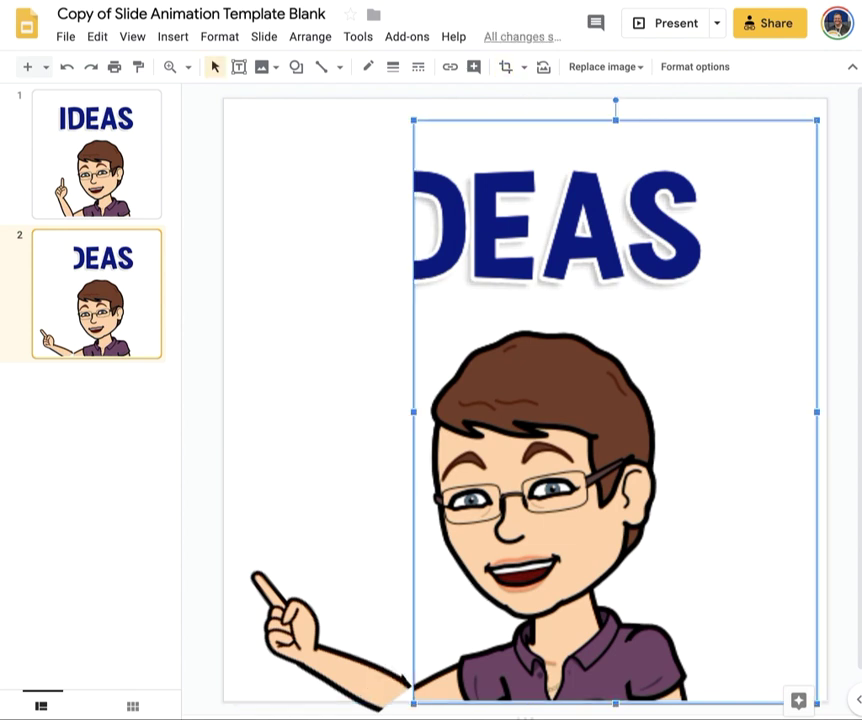
double_click(564, 169)
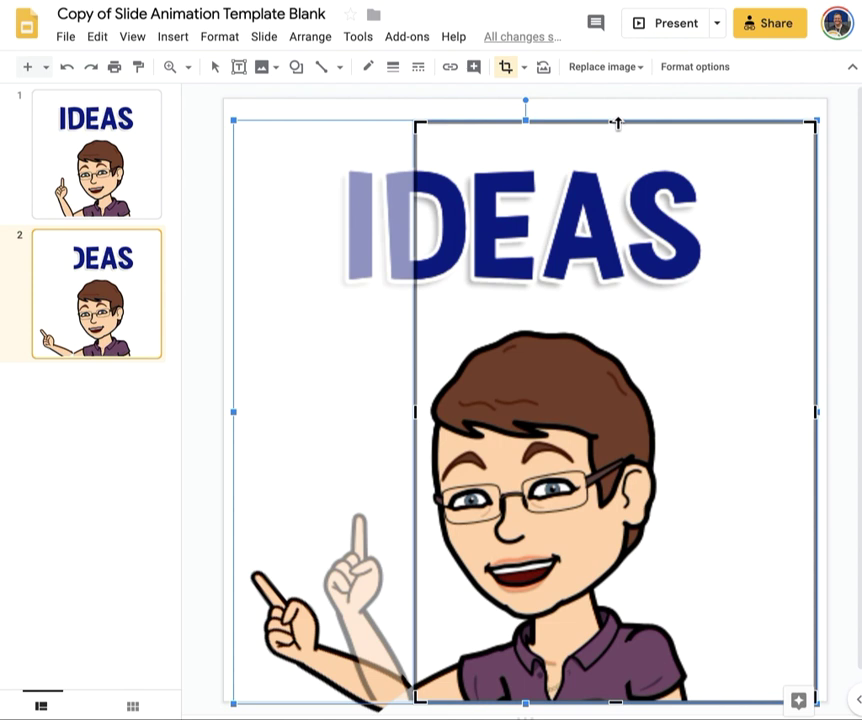
left_click_drag(617, 123, 605, 323)
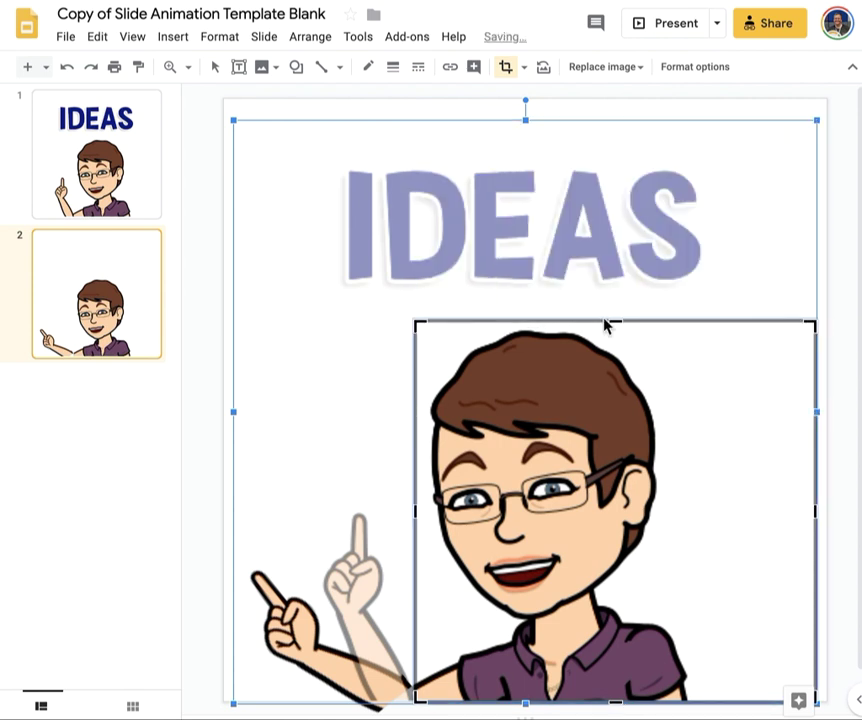
key("Return")
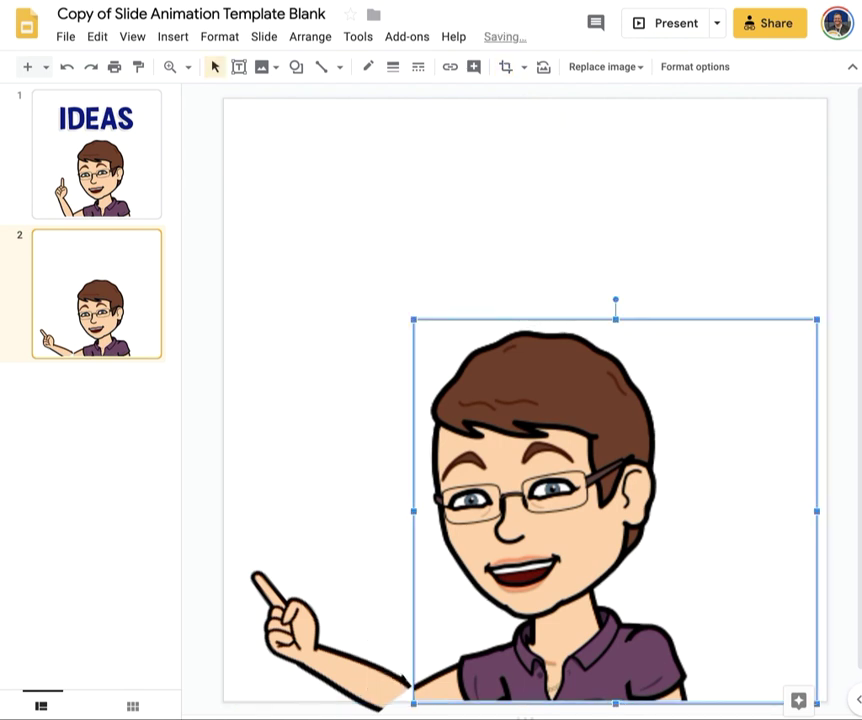
- Copy slide 1's IDEAS image onto slide 2 and crop its bottom to just below the lettering
left_click(55, 138)
left_click(448, 177)
key("ctrl+c")
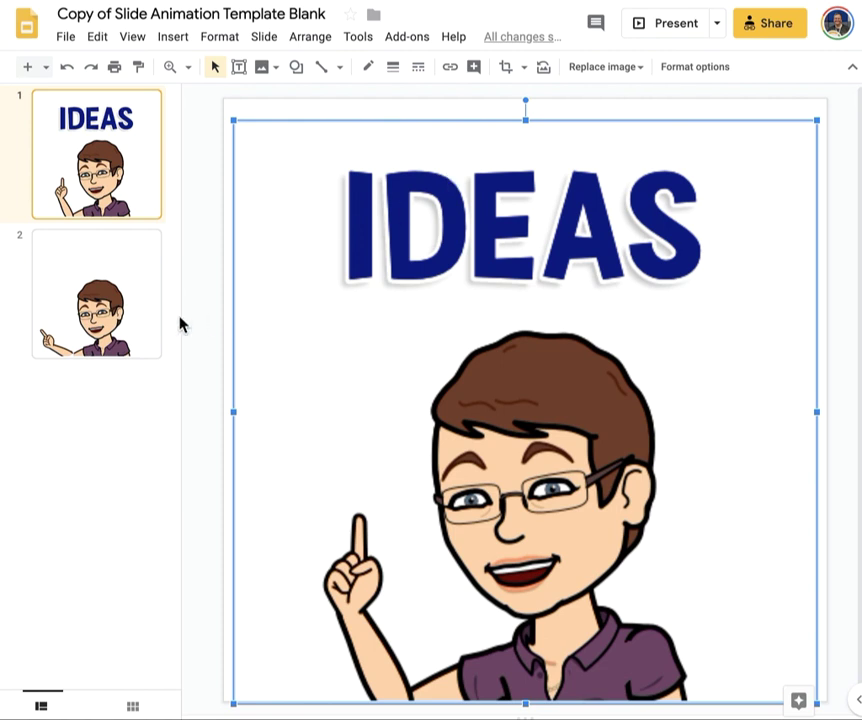
left_click(77, 308)
key("ctrl+v")
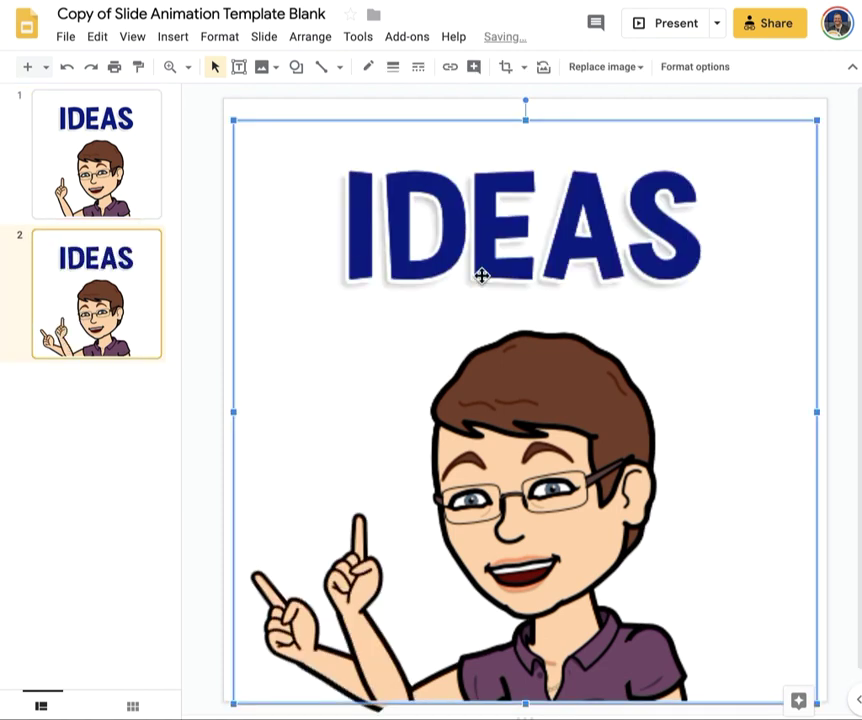
double_click(510, 341)
left_click_drag(525, 704, 545, 317)
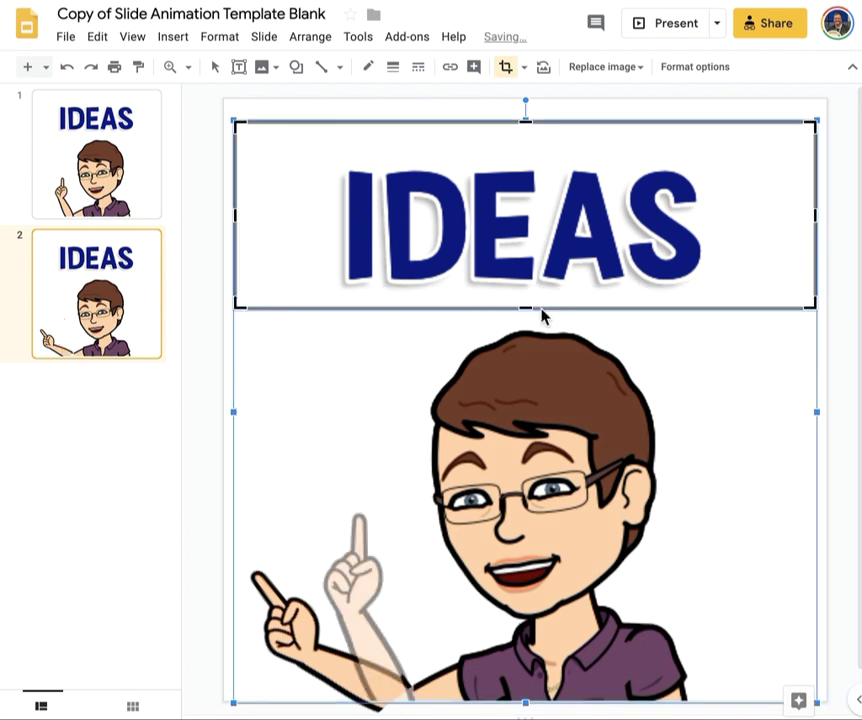
key("Return")
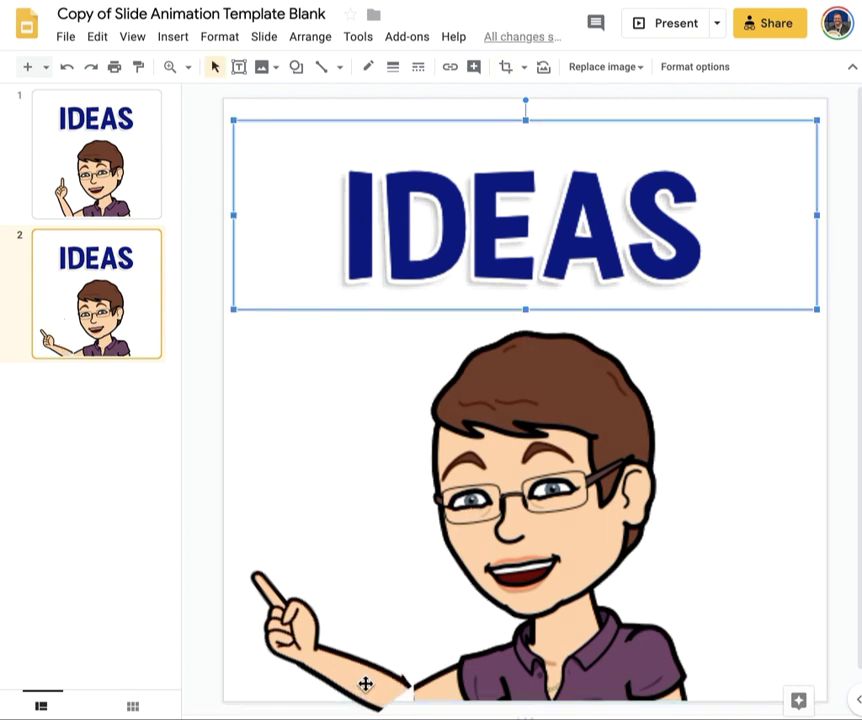
left_click_drag(366, 684, 378, 697)
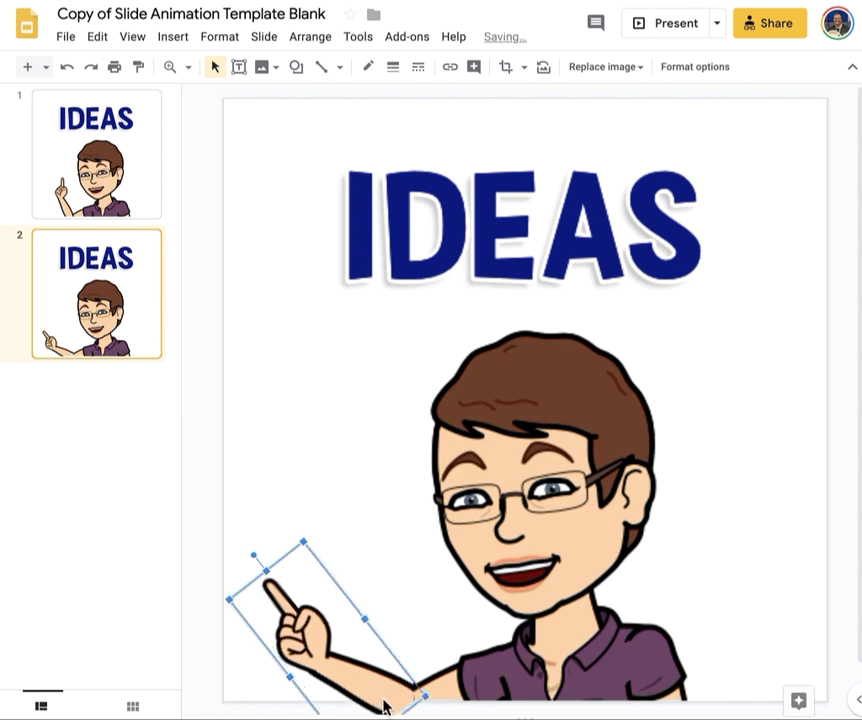
- Nudge the arm image right, bring it to the front, and shift it slightly into place
key("Right")
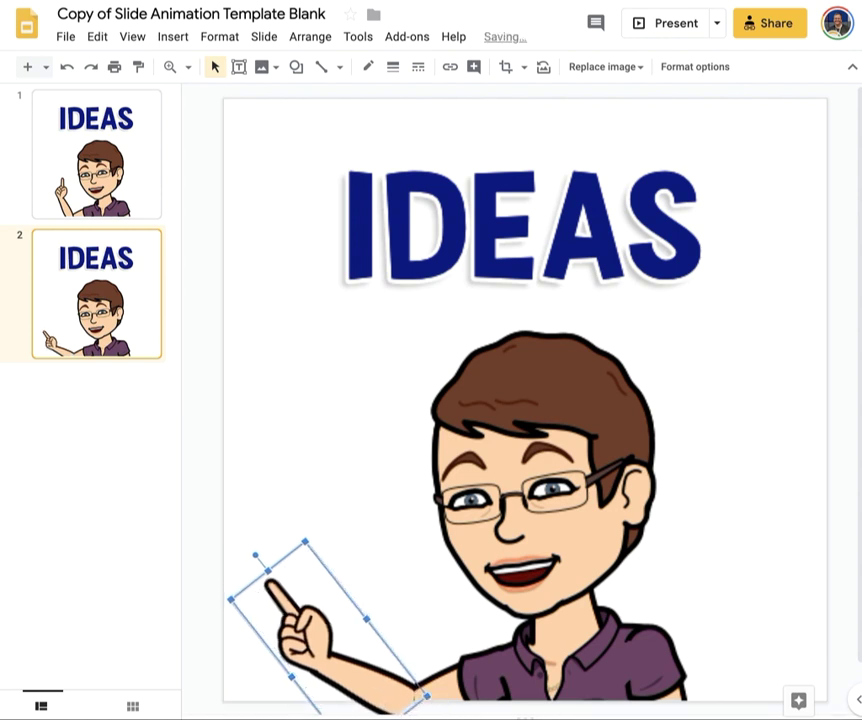
right_click(379, 691)
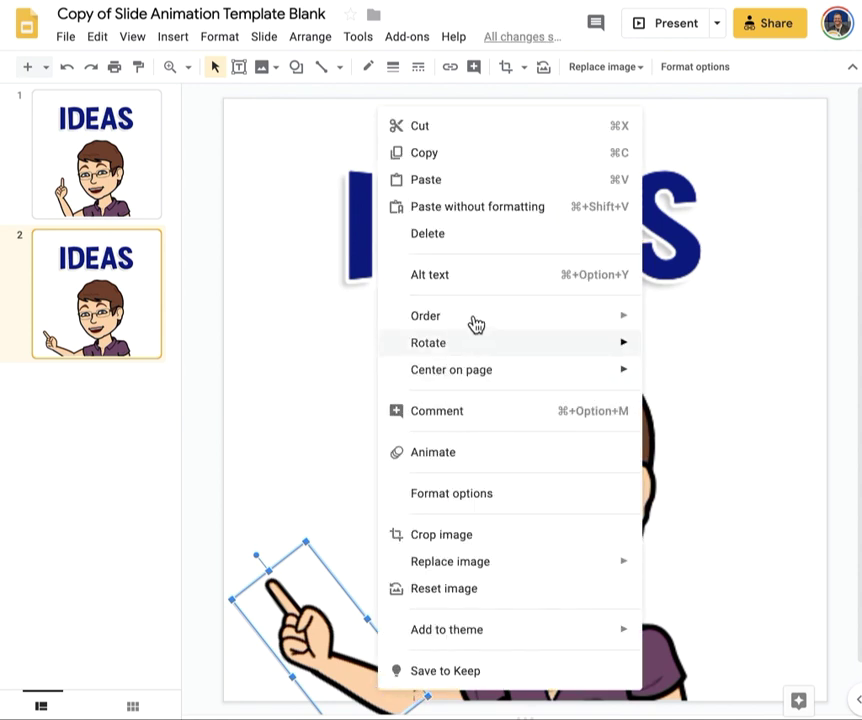
mouse_move(478, 318)
left_click(690, 320)
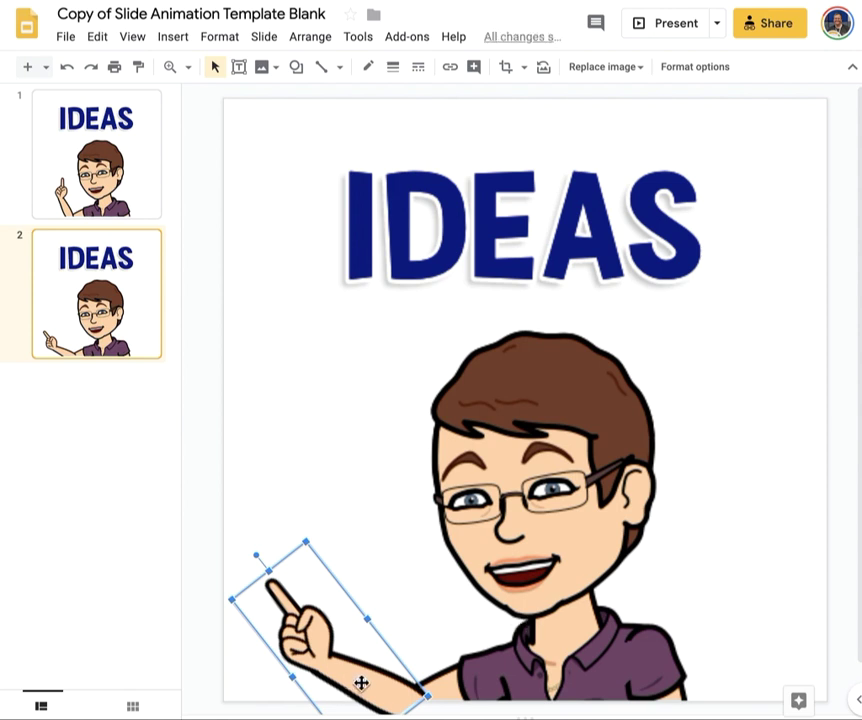
left_click_drag(360, 681, 354, 681)
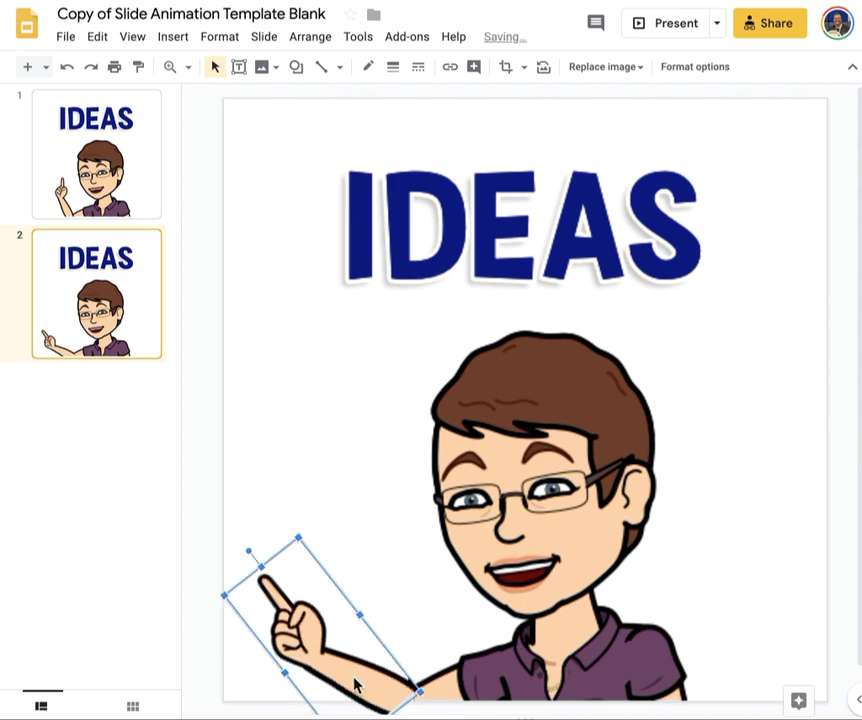
left_click(218, 676)
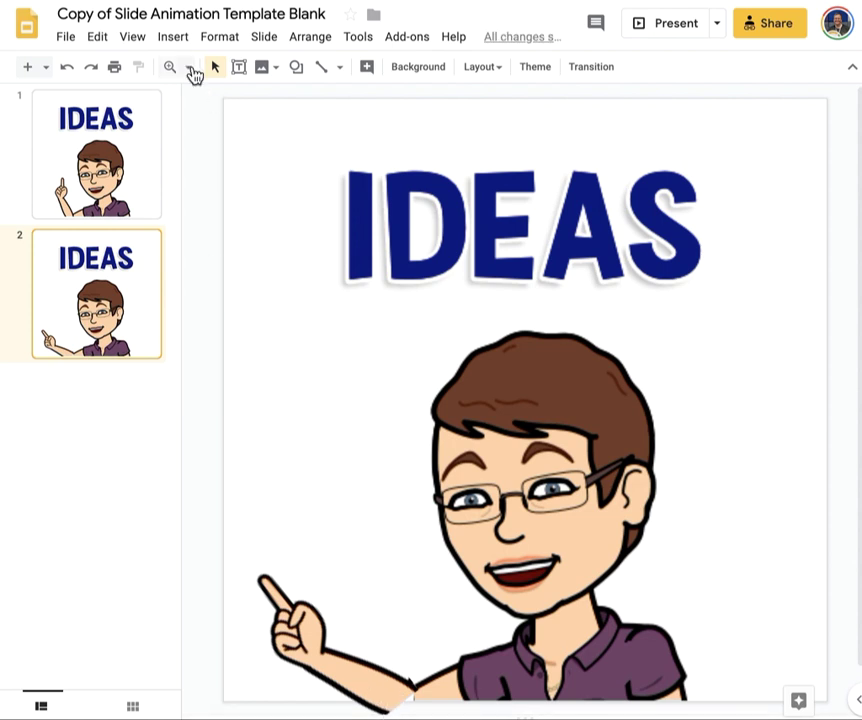
- Zoom to 200% and draw an oval over the gap at the arm's elbow
left_click(188, 68)
left_click(229, 180)
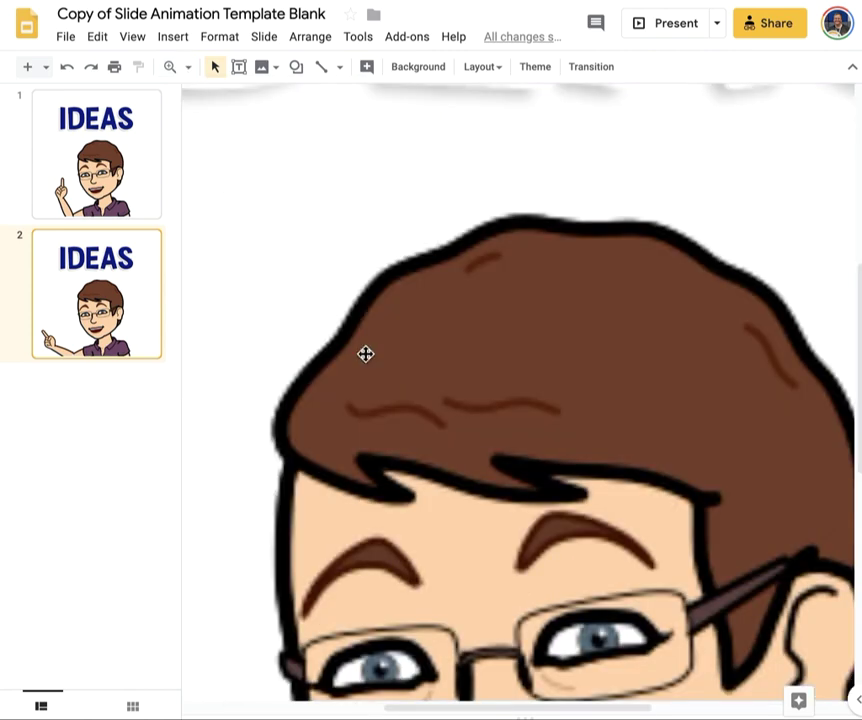
scroll(365, 354, "down", 5)
scroll(365, 354, "left", 5)
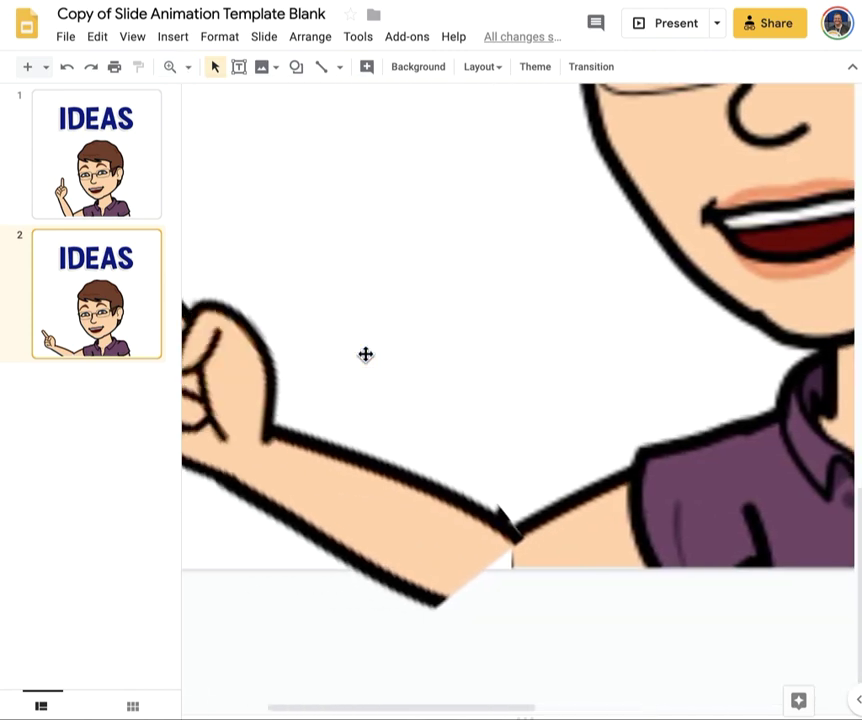
left_click(296, 68)
mouse_move(310, 110)
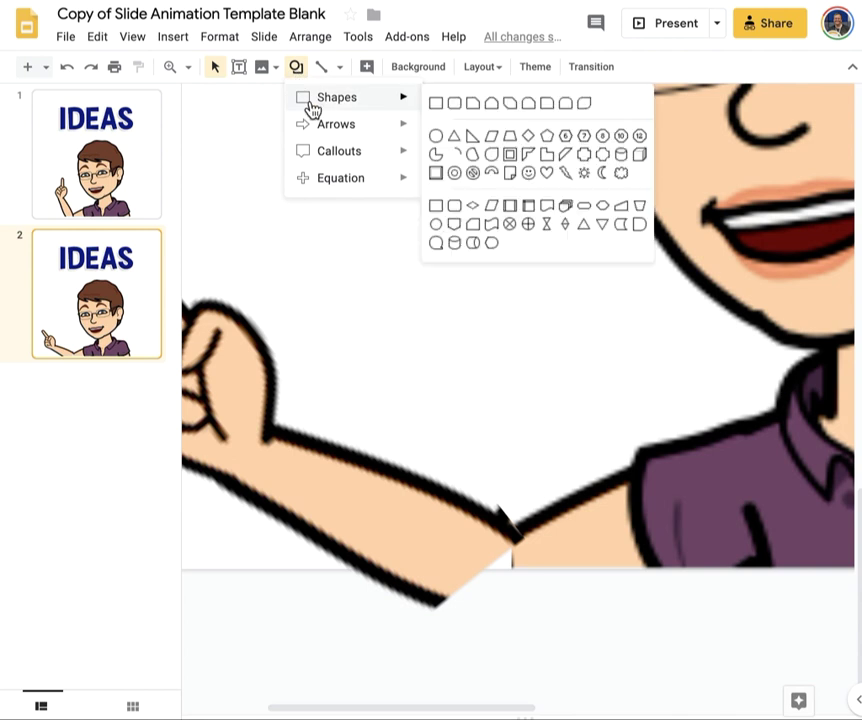
left_click(436, 136)
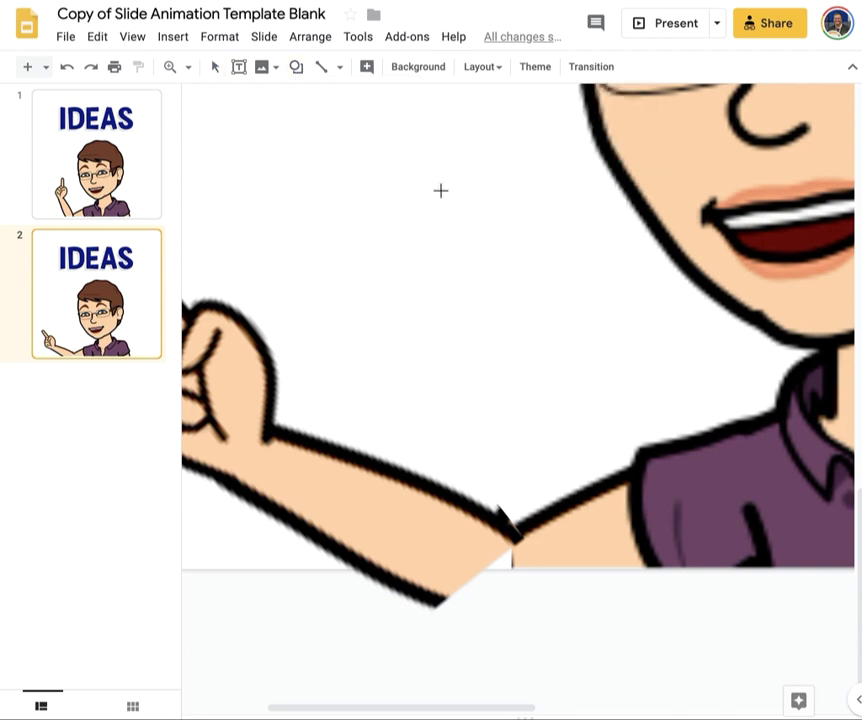
left_click_drag(461, 542, 540, 597)
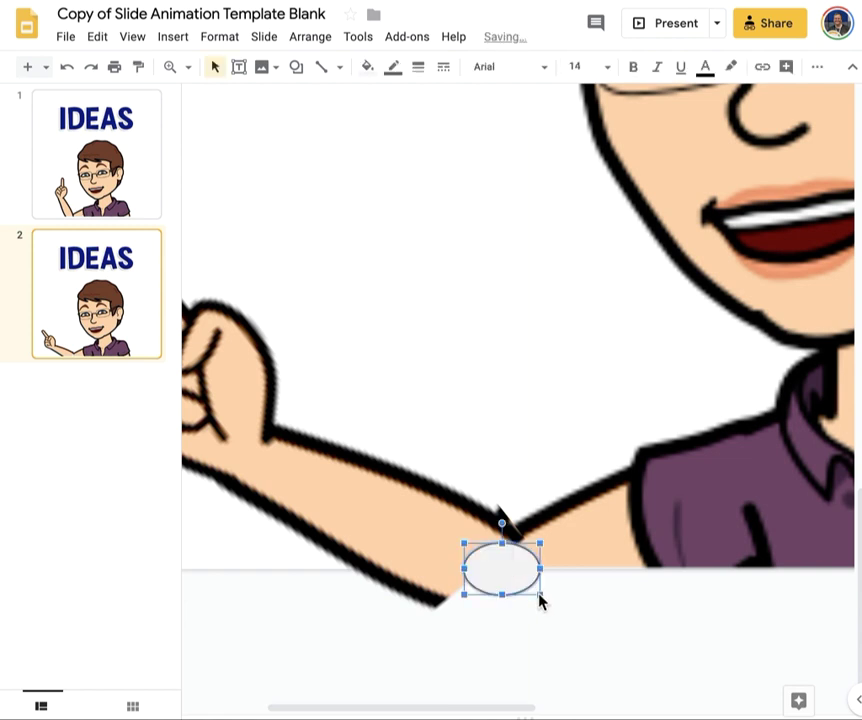
- Fill the oval with custom peach colour #ffcb99, then zoom back to Fit
left_click(367, 68)
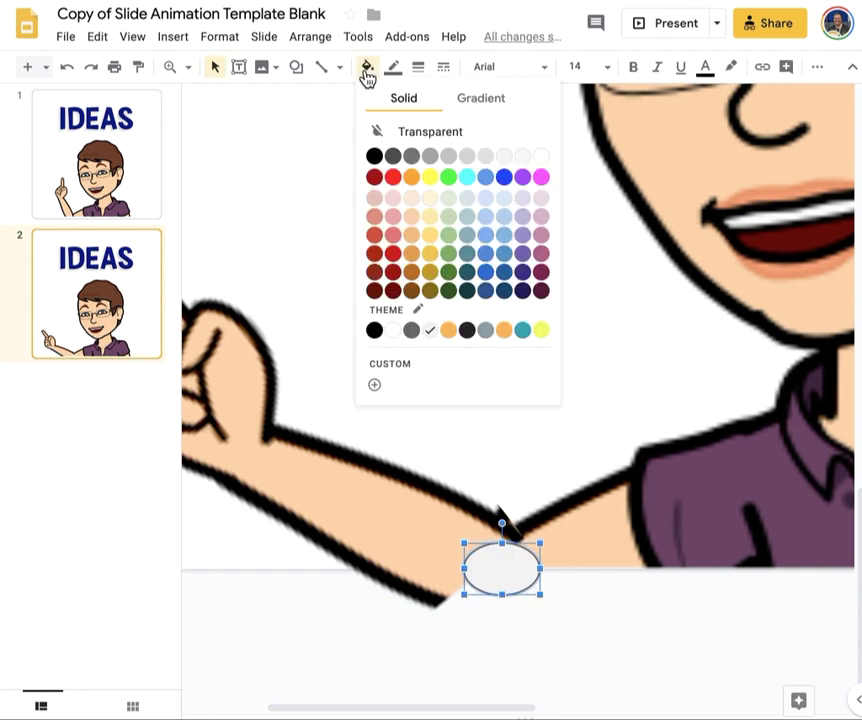
left_click(377, 388)
left_click_drag(479, 218, 348, 214)
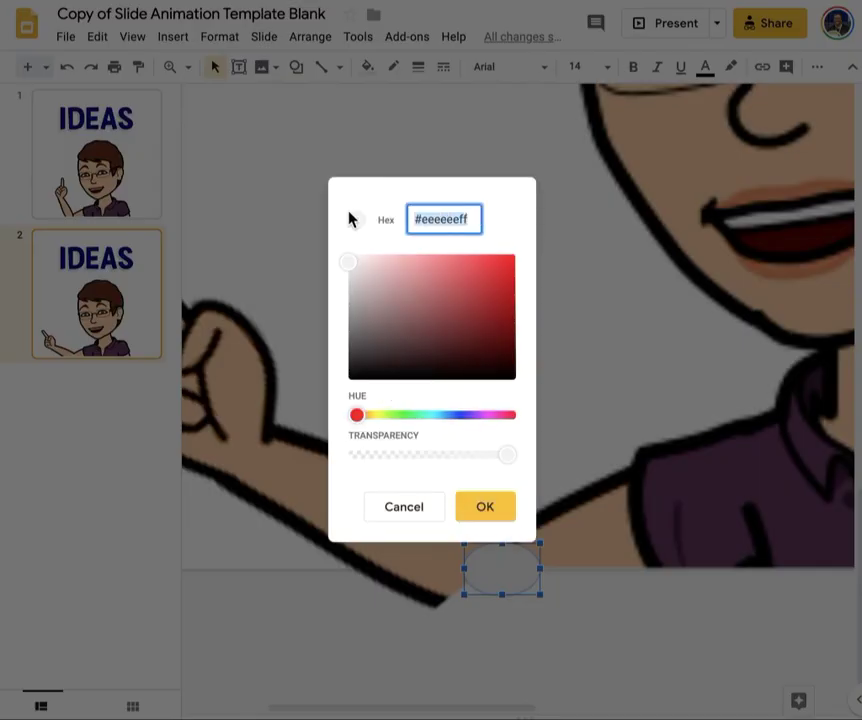
key("ctrl+v")
left_click(478, 506)
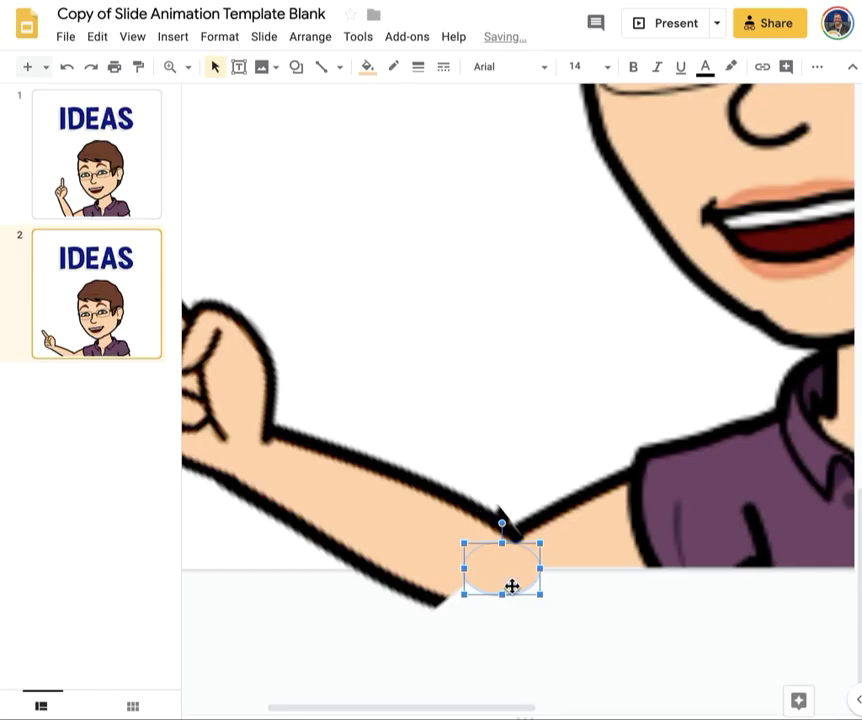
left_click(526, 637)
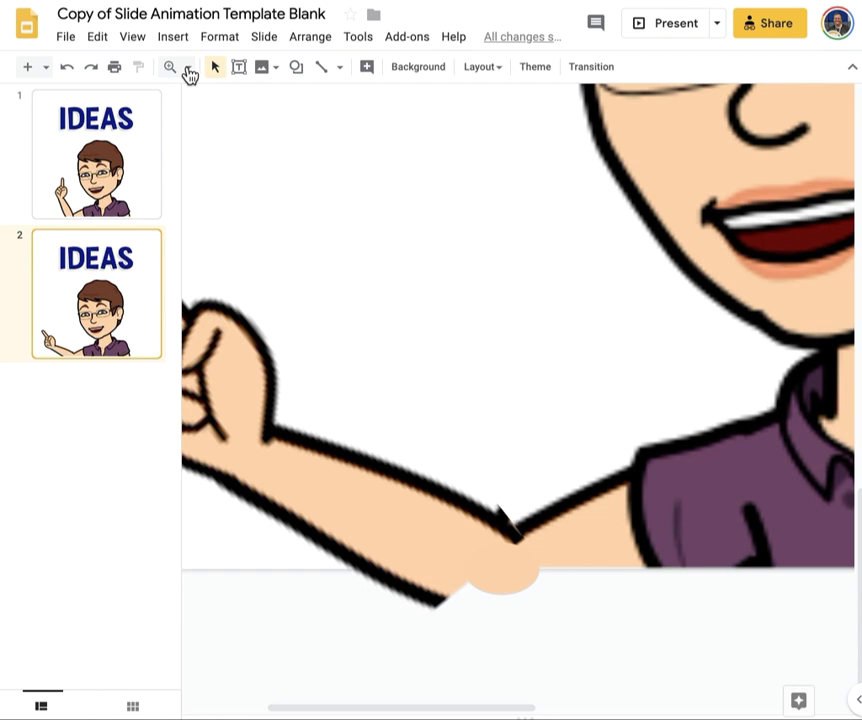
left_click(188, 69)
left_click(210, 100)
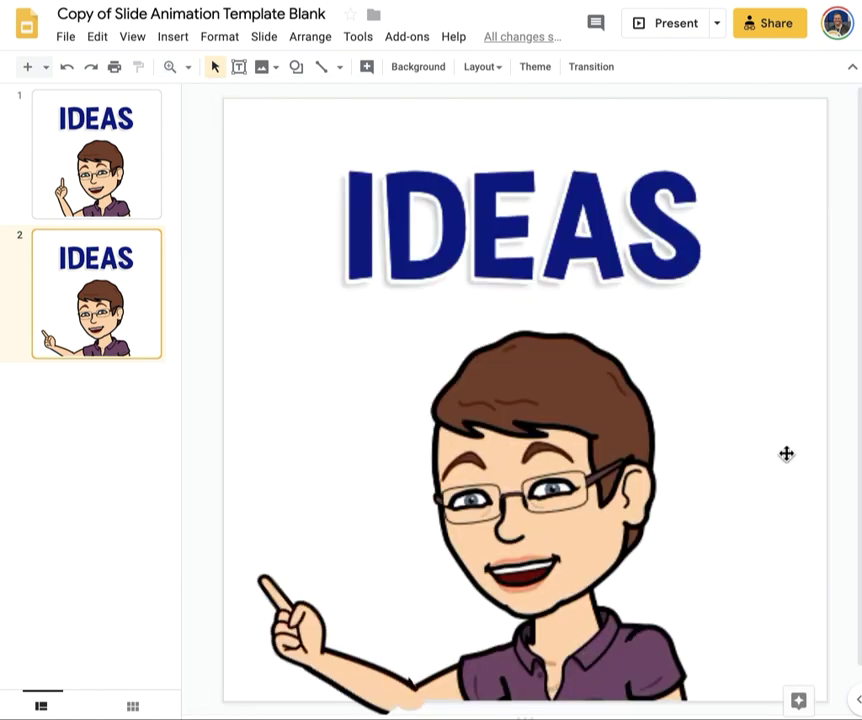
- Flip between slide 1 and slide 2 repeatedly to compare the two animation frames
left_click(67, 113)
left_click(102, 245)
left_click(103, 210)
left_click(105, 298)
left_click(63, 125)
key("Down")
left_click(97, 160)
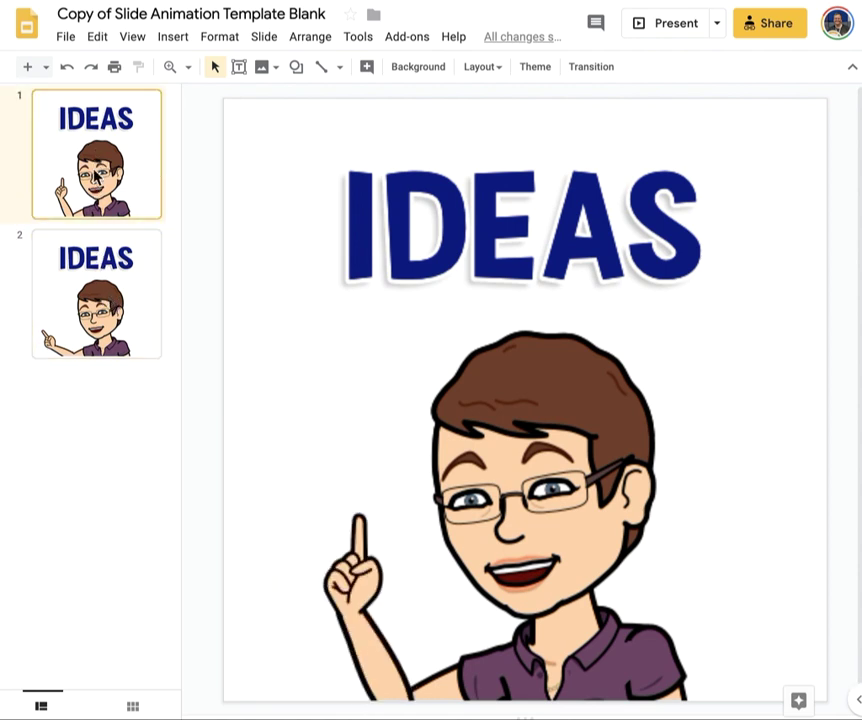
left_click(92, 292)
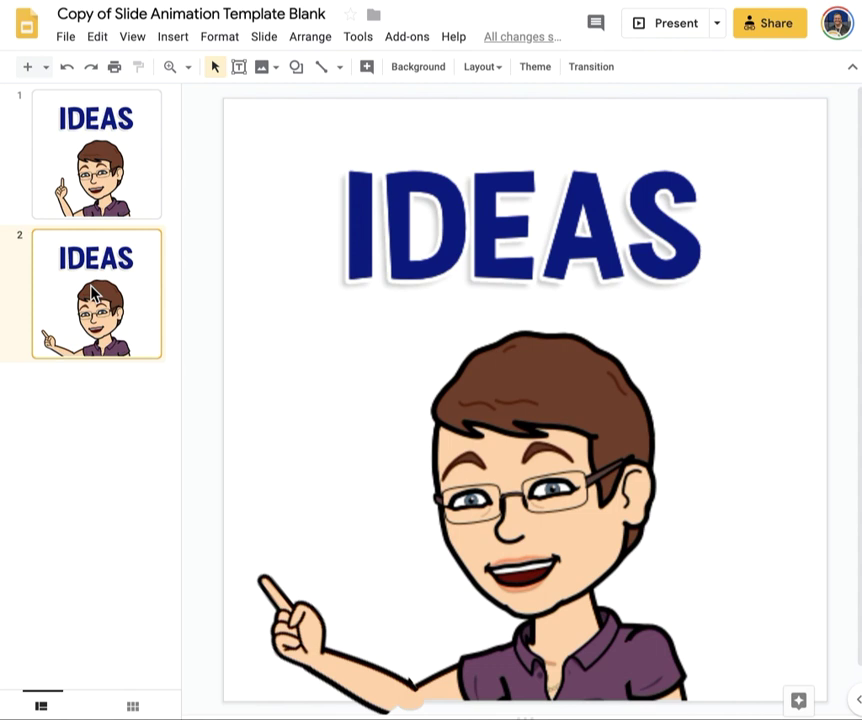
left_click(97, 175)
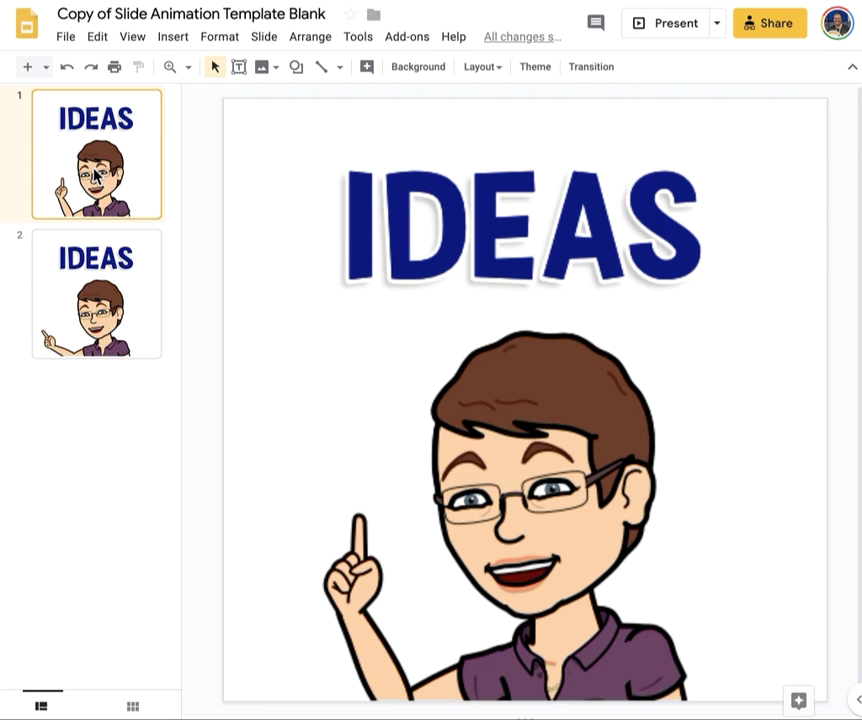
key("Down")
left_click(407, 36)
- Render a 300-pixel-wide animated GIF at .5-second interval in Creator Studio and download it
mouse_move(425, 141)
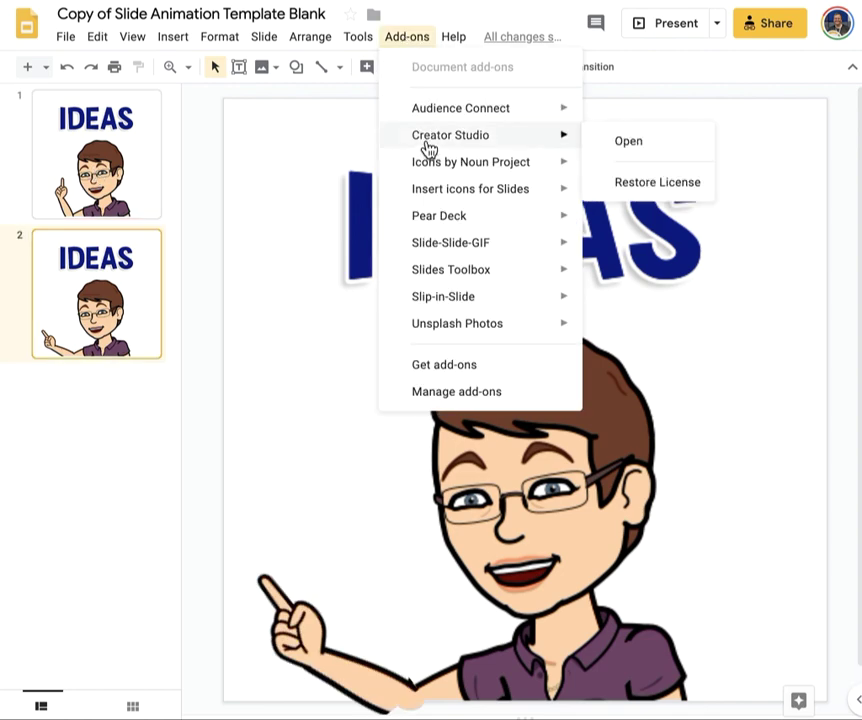
left_click(622, 147)
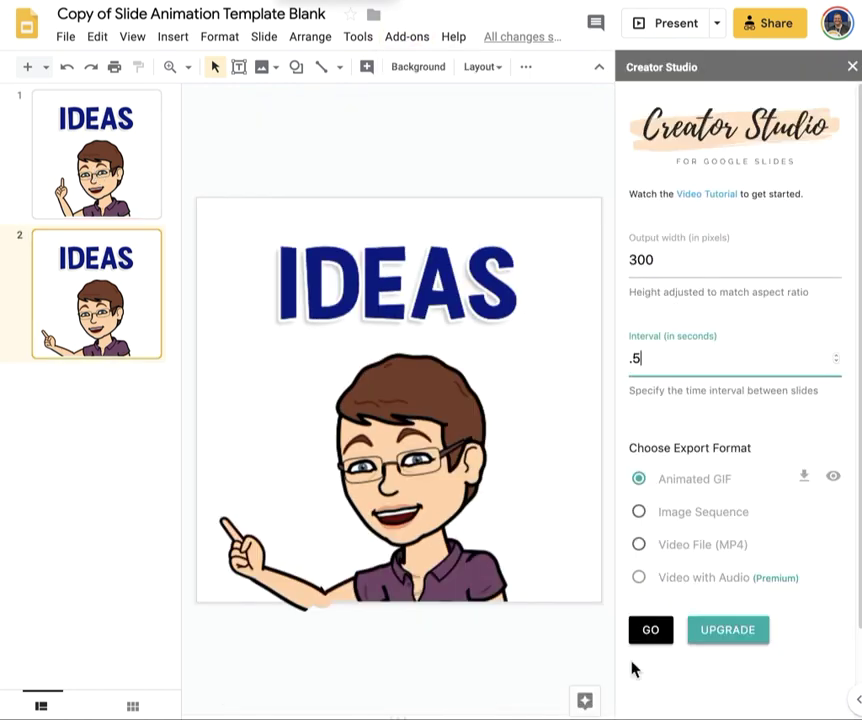
left_click(654, 640)
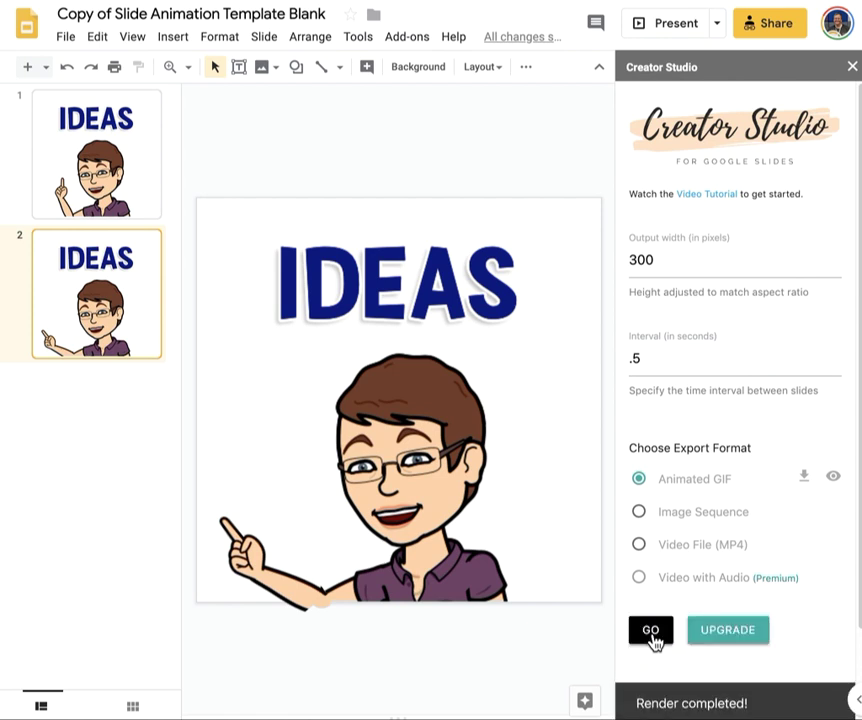
left_click(804, 477)
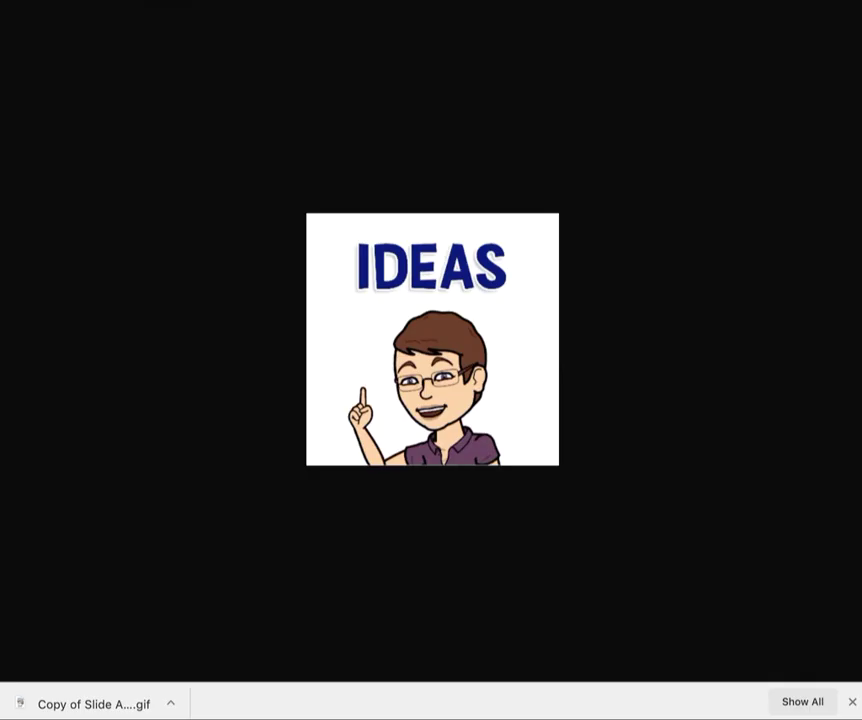